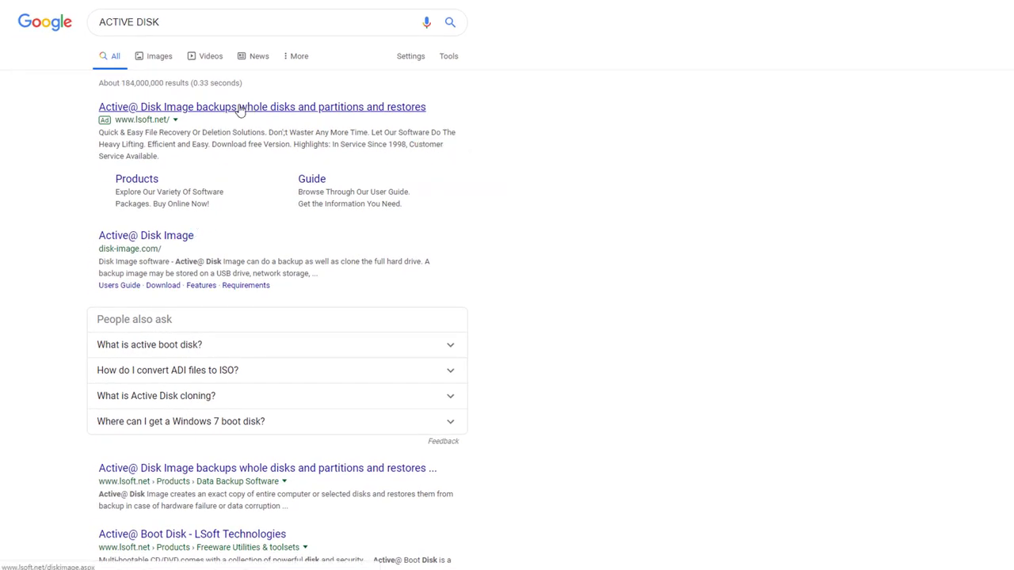
Open the lsoft.net Active@ Disk Image page and download the 9.1 Trial with Bootable CD.
{"action": "left_click", "coordinate": [239, 109]}
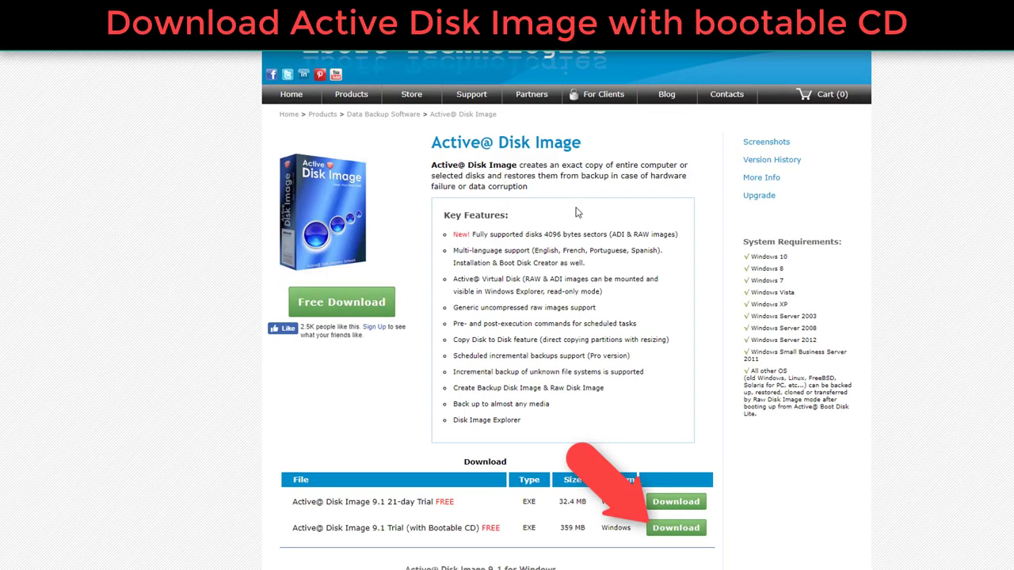
{"action": "scroll", "coordinate": [577, 246], "scroll_direction": "down", "scroll_amount": 1}
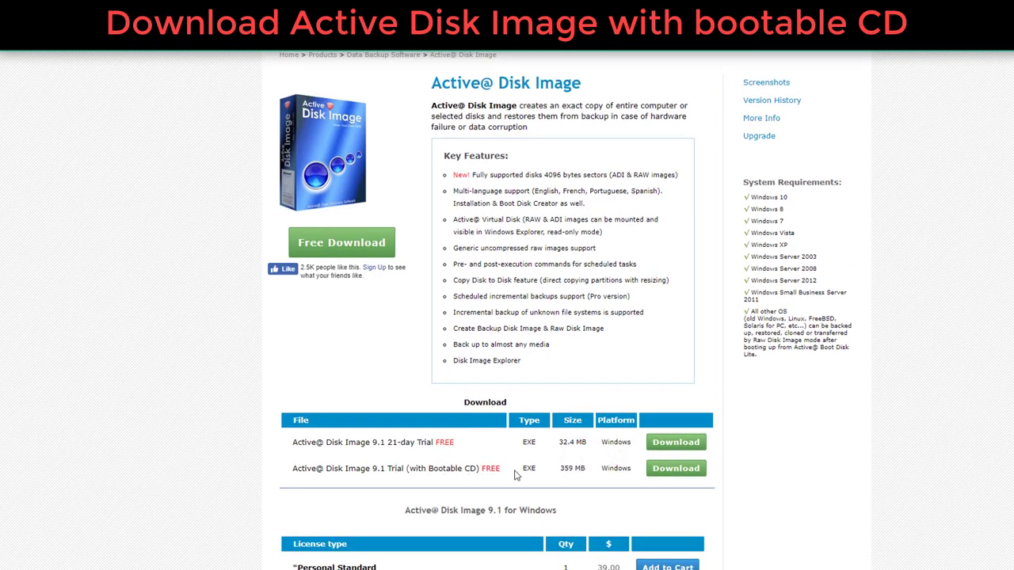
{"action": "left_click", "coordinate": [666, 472]}
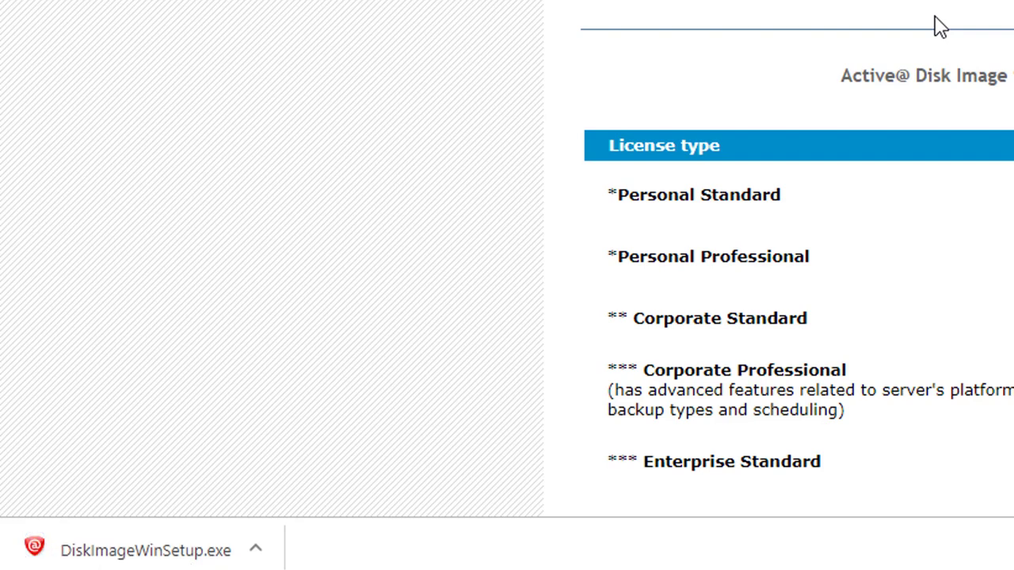
Run DiskImageWinSetup.exe and install Active@ Disk Image in the default folder, launching the program when setup finishes.
{"action": "left_click", "coordinate": [89, 546]}
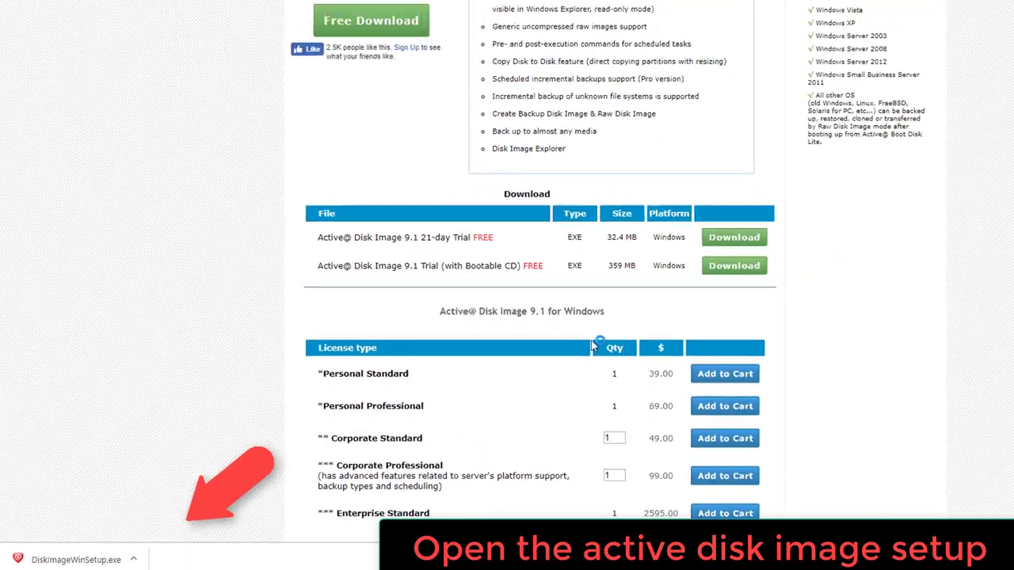
{"action": "left_click", "coordinate": [586, 300]}
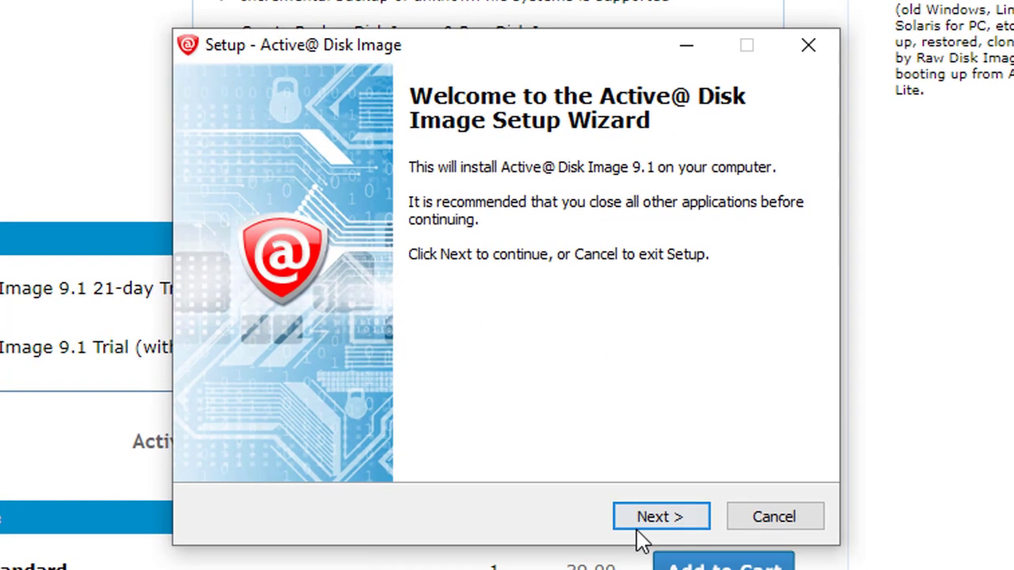
{"action": "left_click", "coordinate": [649, 440]}
{"action": "left_click", "coordinate": [390, 379]}
{"action": "left_click", "coordinate": [686, 529]}
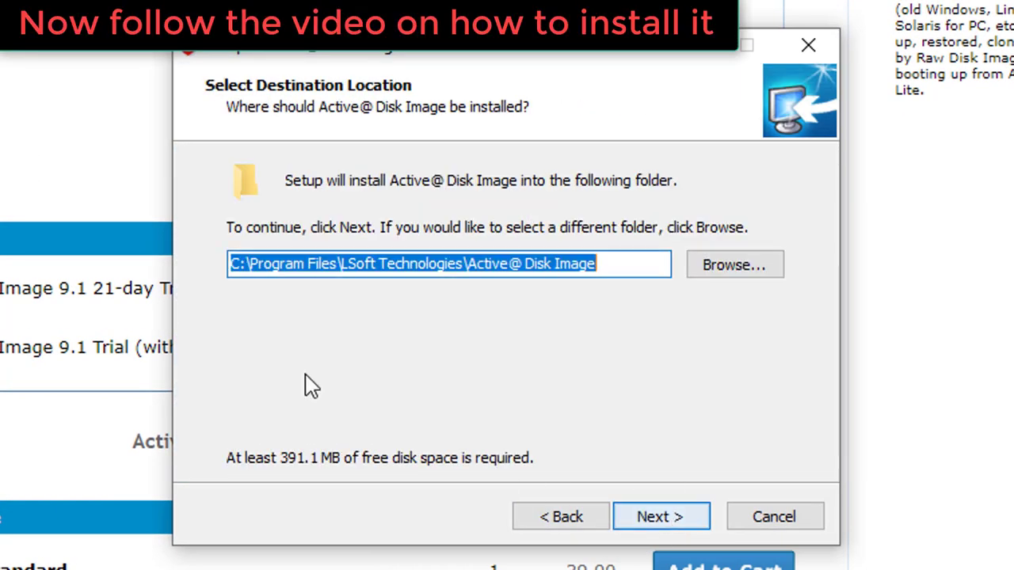
{"action": "left_click", "coordinate": [627, 529]}
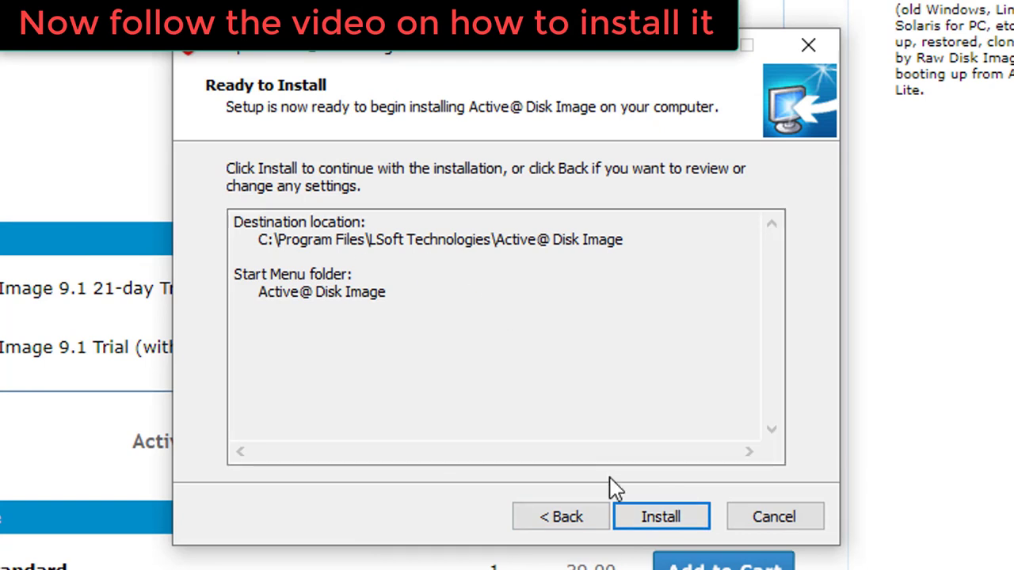
{"action": "left_click", "coordinate": [634, 519]}
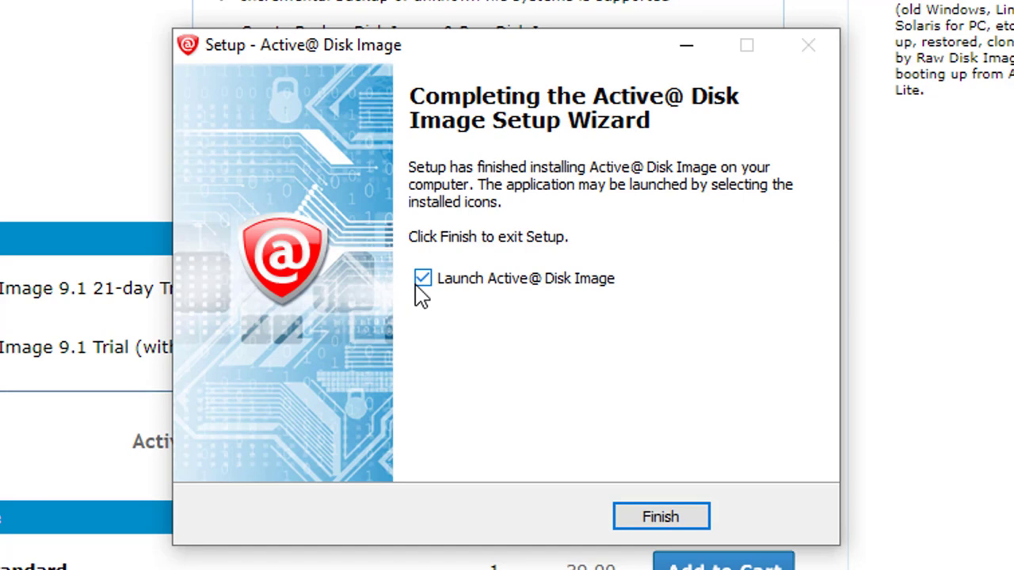
{"action": "left_click", "coordinate": [638, 515]}
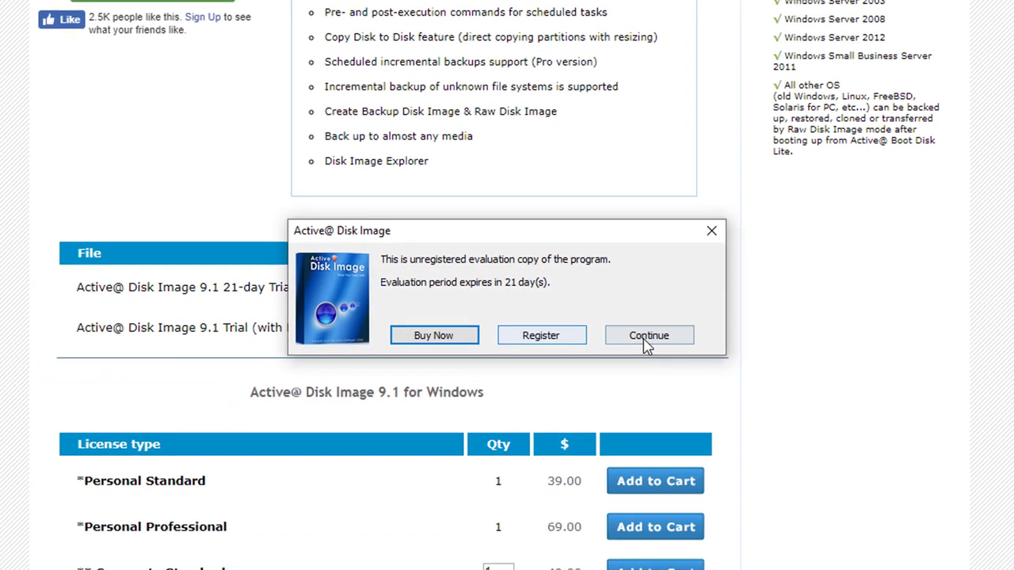
Continue with the evaluation copy and start creating a boot disk on the USB flash drive Multiple Card Reader (E:).
{"action": "left_click", "coordinate": [647, 337]}
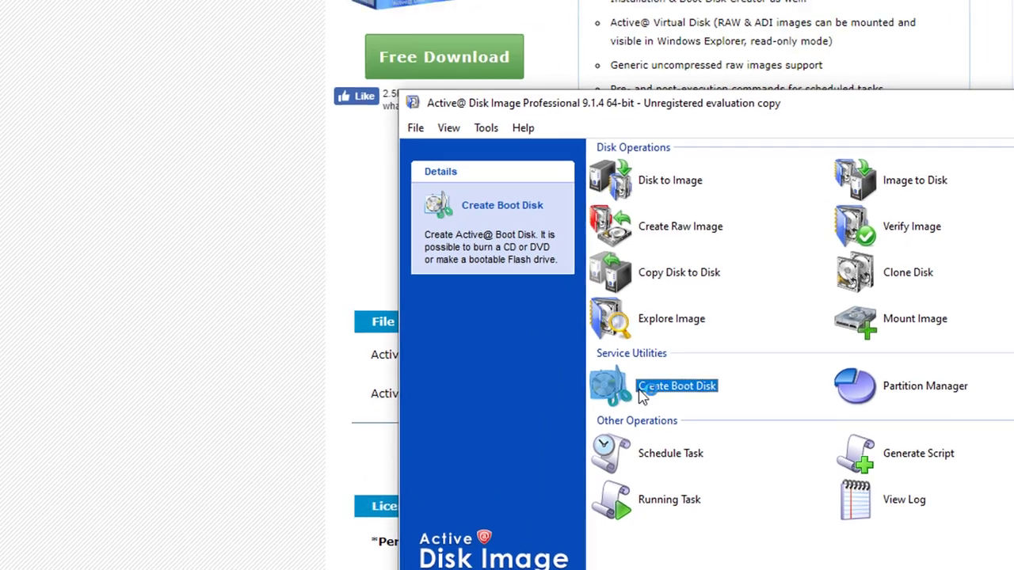
{"action": "left_click", "coordinate": [640, 390]}
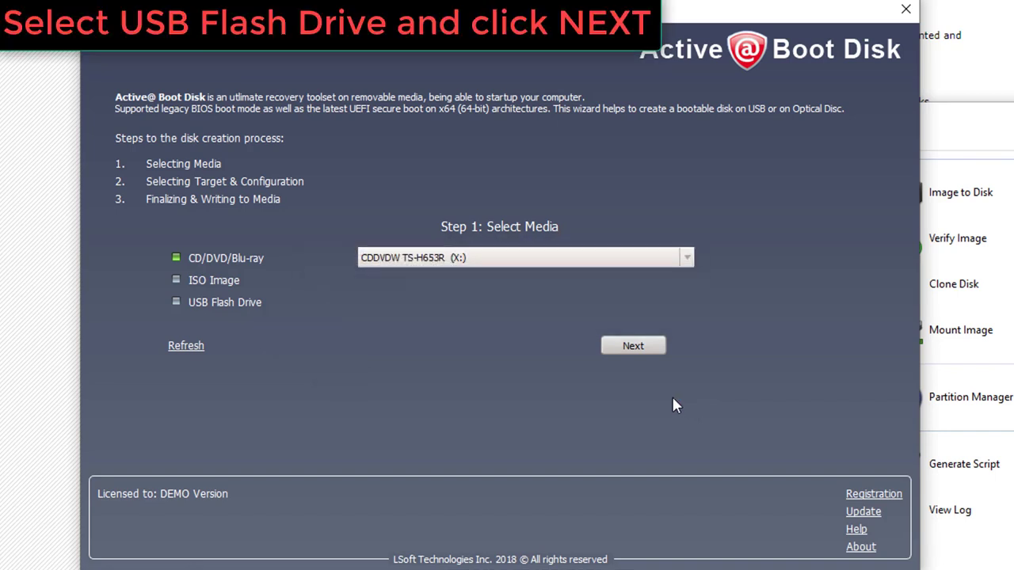
{"action": "left_click", "coordinate": [175, 302]}
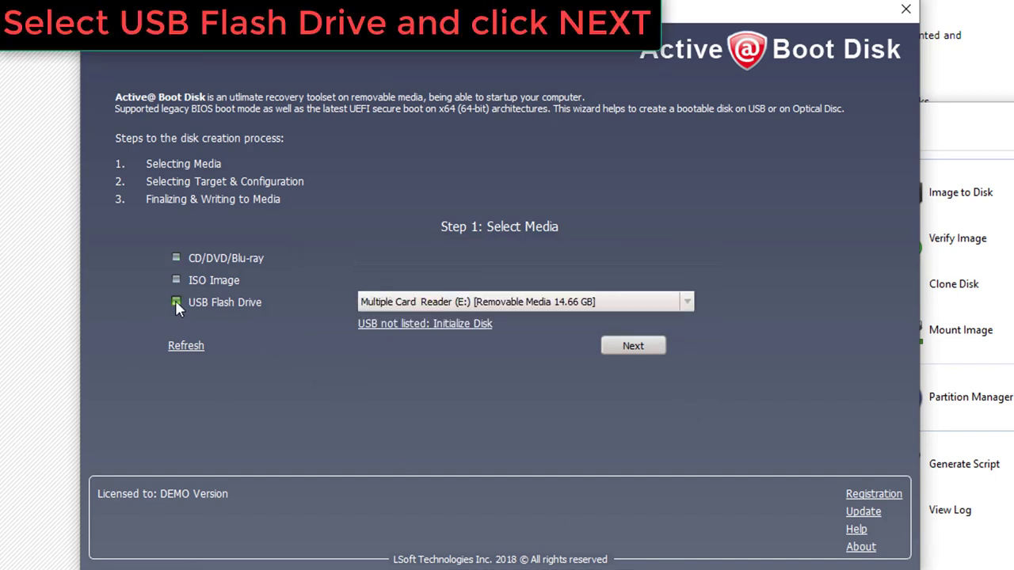
{"action": "left_click", "coordinate": [464, 303]}
{"action": "left_click", "coordinate": [465, 317]}
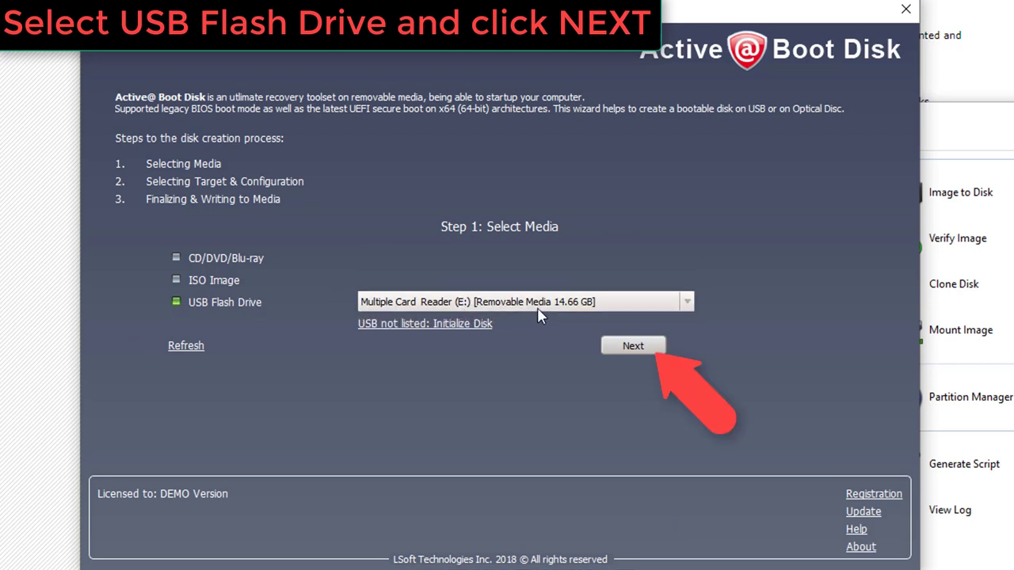
{"action": "left_click", "coordinate": [651, 350]}
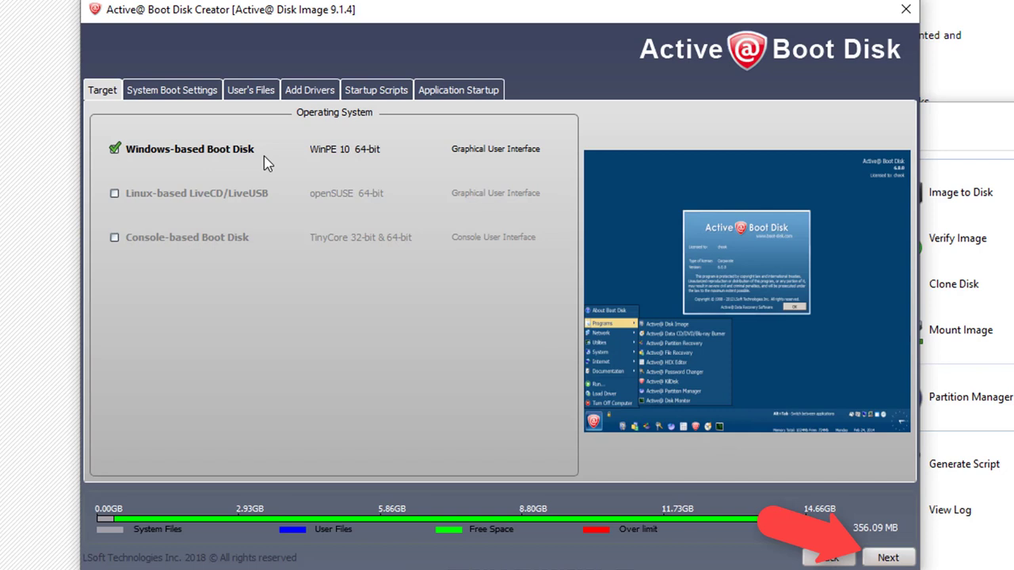
Create the Windows-based boot disk on the USB drive, allowing it to be formatted, and finish the wizard.
{"action": "left_click", "coordinate": [888, 558]}
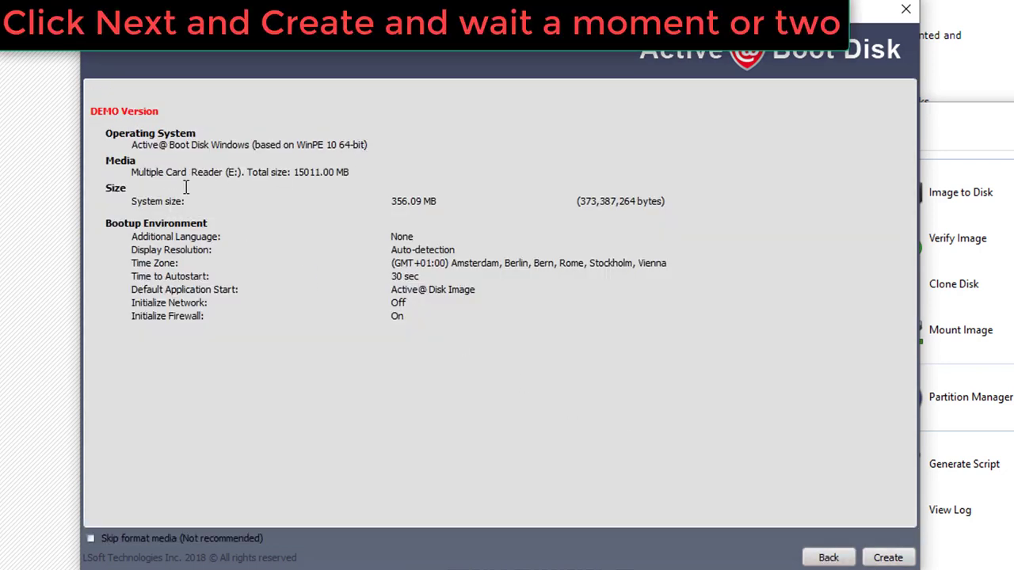
{"action": "left_click", "coordinate": [888, 557]}
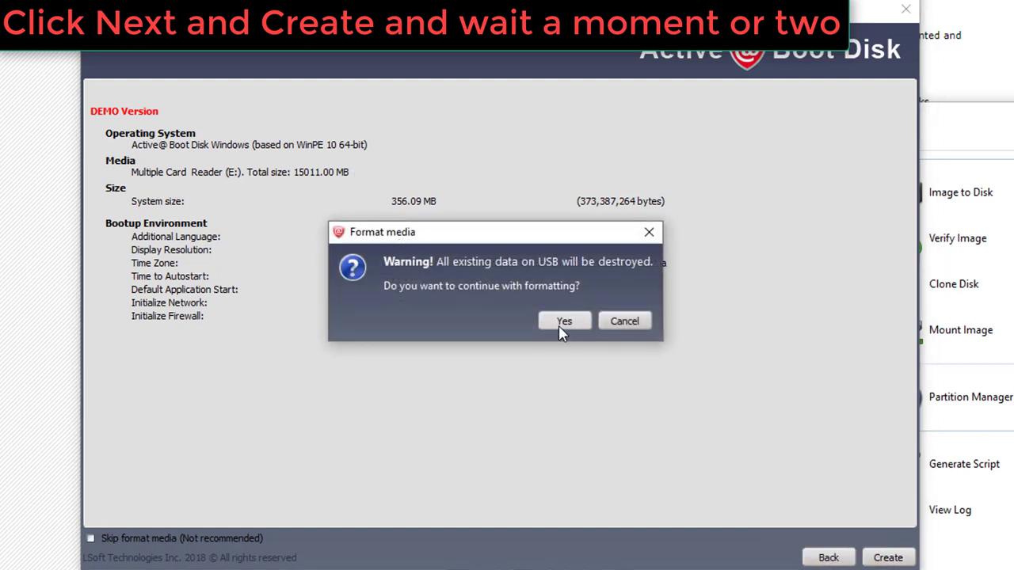
{"action": "left_click", "coordinate": [564, 325]}
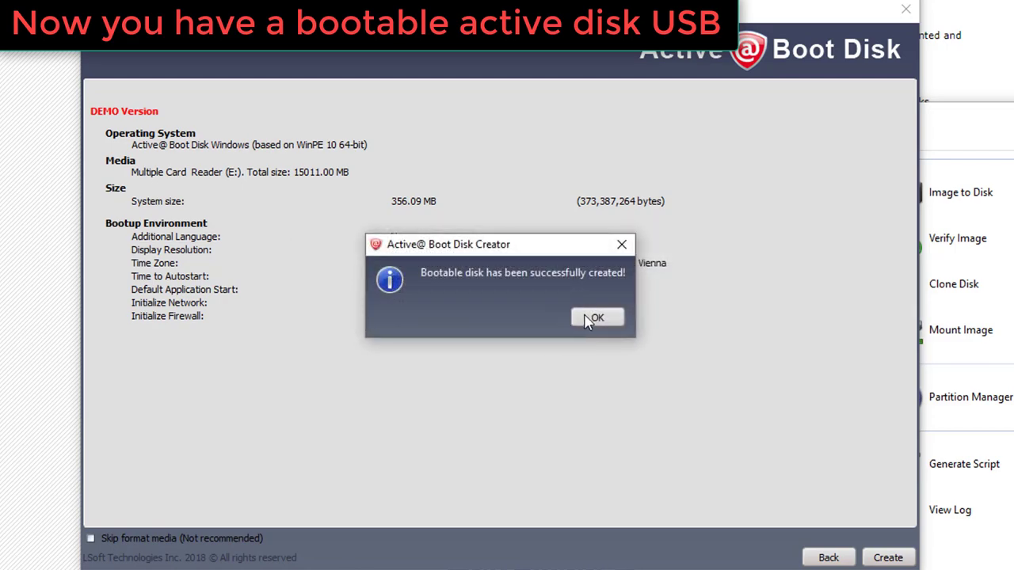
{"action": "left_click", "coordinate": [595, 317]}
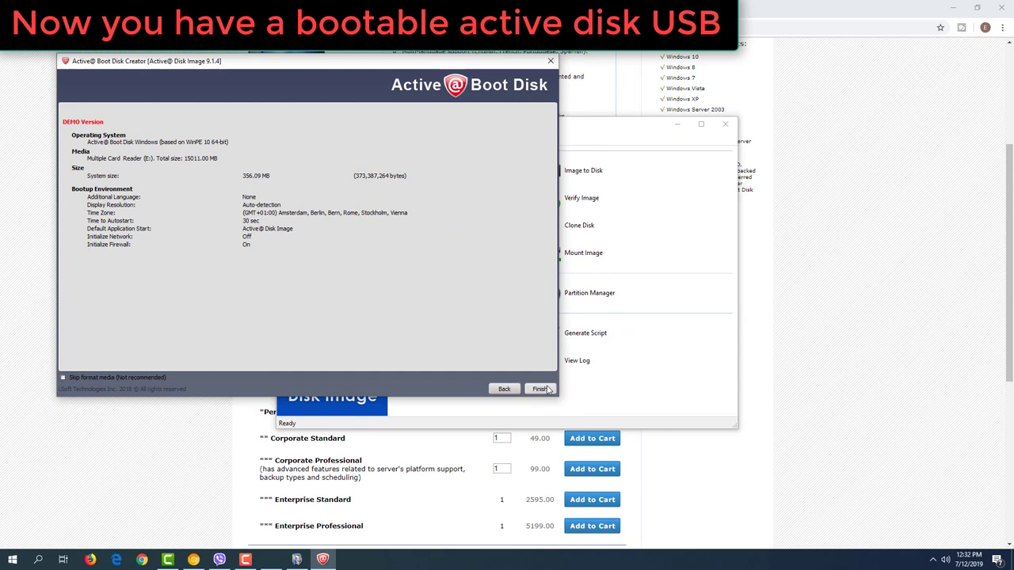
{"action": "left_click", "coordinate": [540, 389]}
Close Active@ Disk Image and restart the computer, booting from the device USB:IT117204 USB.
{"action": "left_click", "coordinate": [727, 124]}
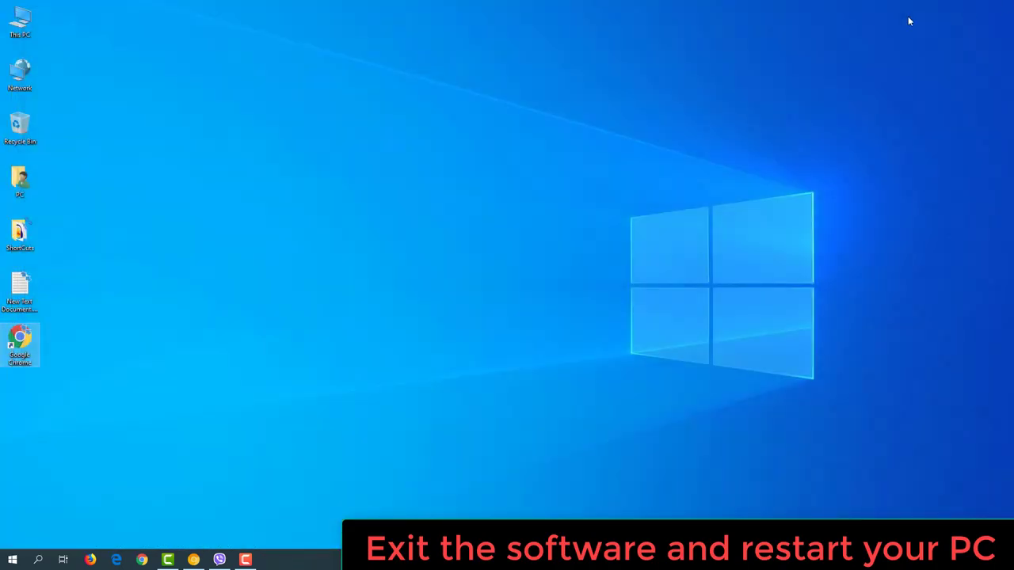
{"action": "left_click", "coordinate": [12, 560]}
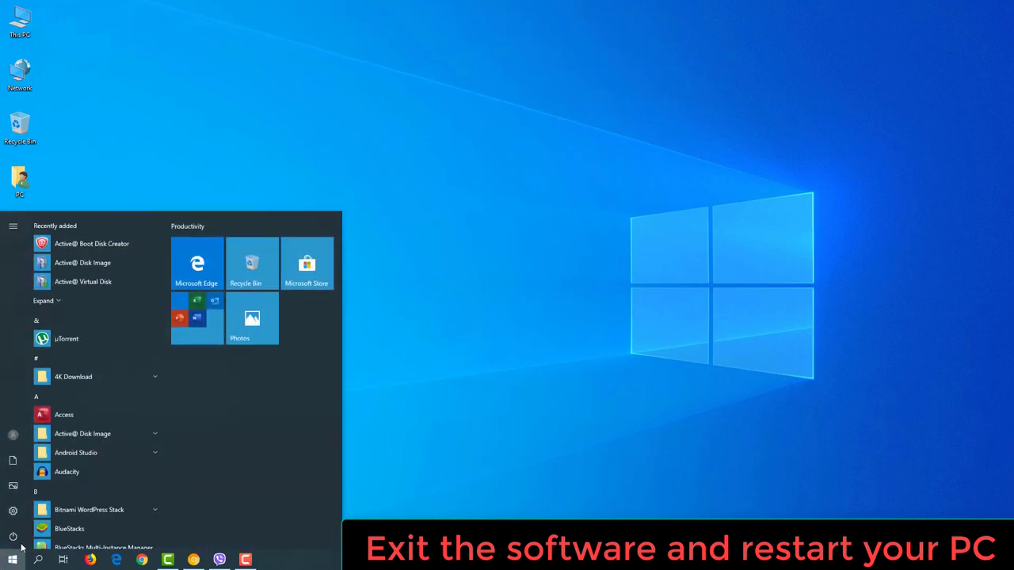
{"action": "left_click", "coordinate": [13, 536]}
{"action": "left_click", "coordinate": [33, 510]}
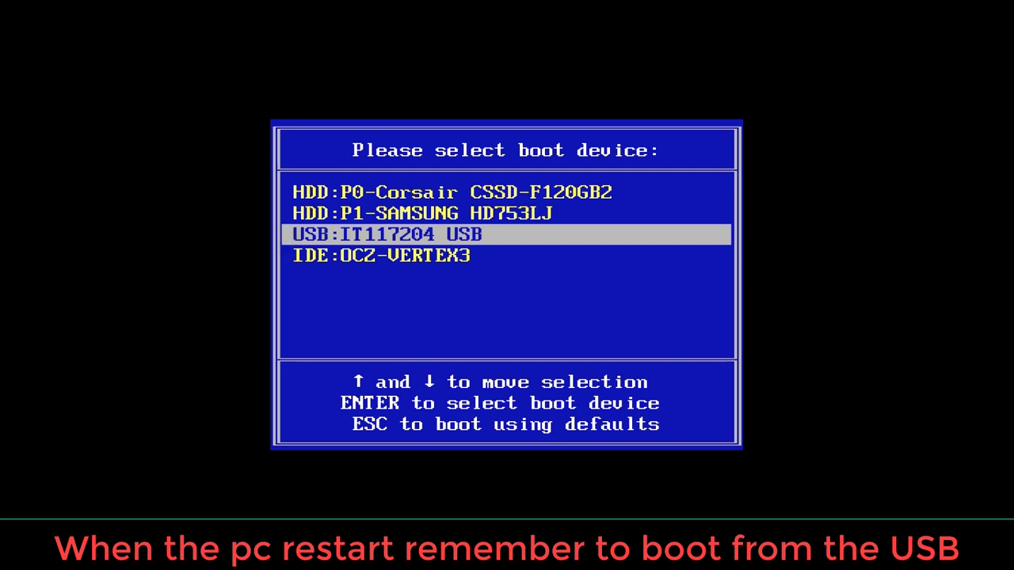
{"action": "key", "text": "Return"}
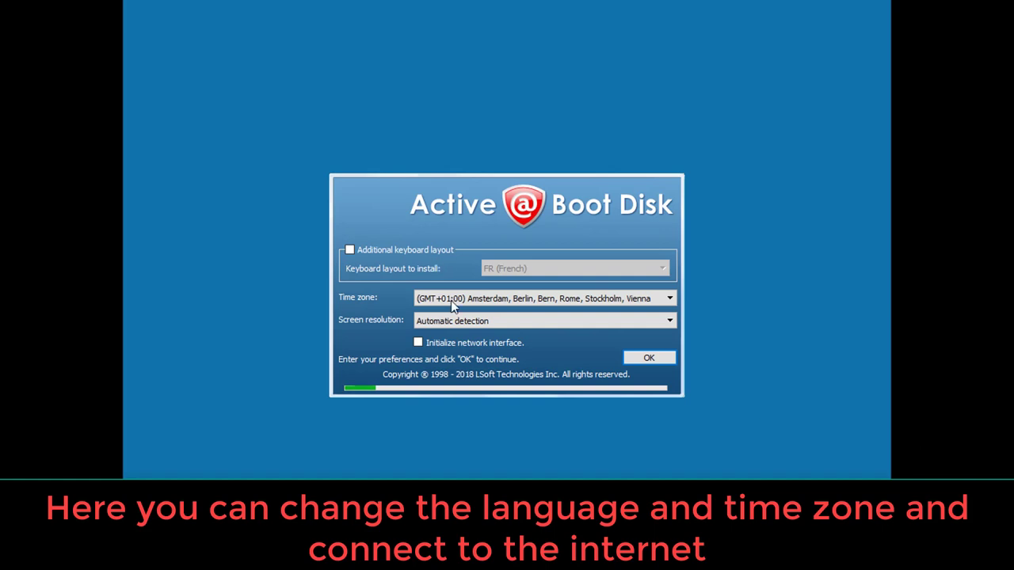
Keep the GMT+01:00 Amsterdam, Berlin time zone and enable initializing the network interface in the boot preferences.
{"action": "left_click", "coordinate": [534, 298]}
{"action": "left_click", "coordinate": [534, 296]}
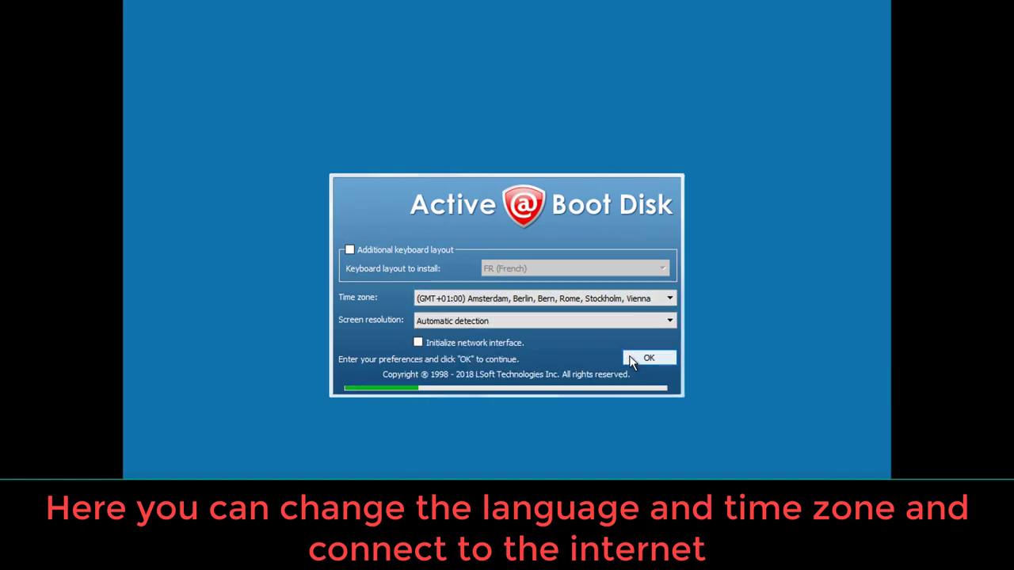
{"action": "left_click", "coordinate": [444, 342]}
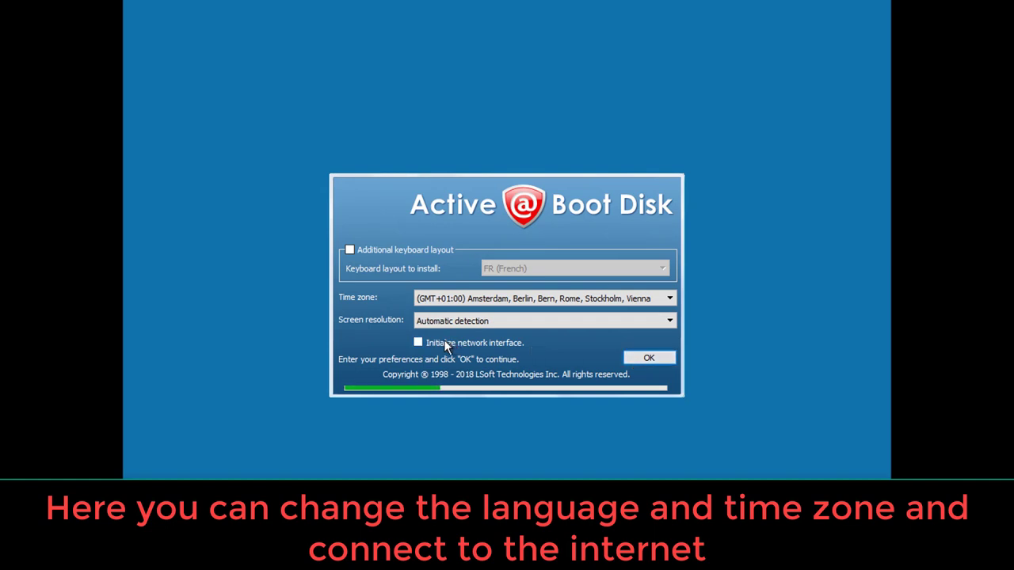
Add DE (German) as an additional keyboard layout and accept the boot preferences.
{"action": "left_click", "coordinate": [400, 252]}
{"action": "left_click", "coordinate": [530, 267]}
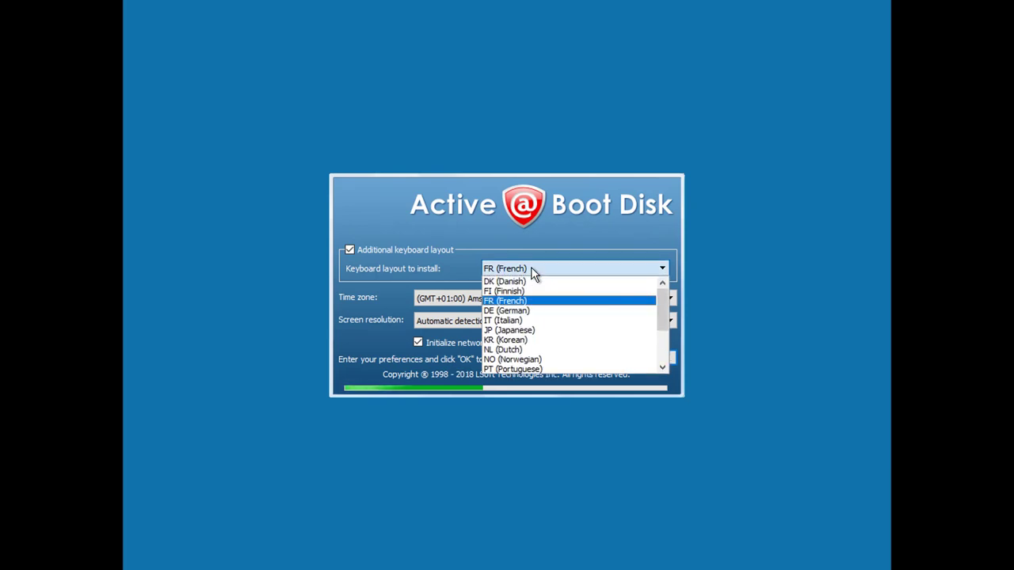
{"action": "left_click", "coordinate": [539, 270]}
{"action": "left_click", "coordinate": [565, 269]}
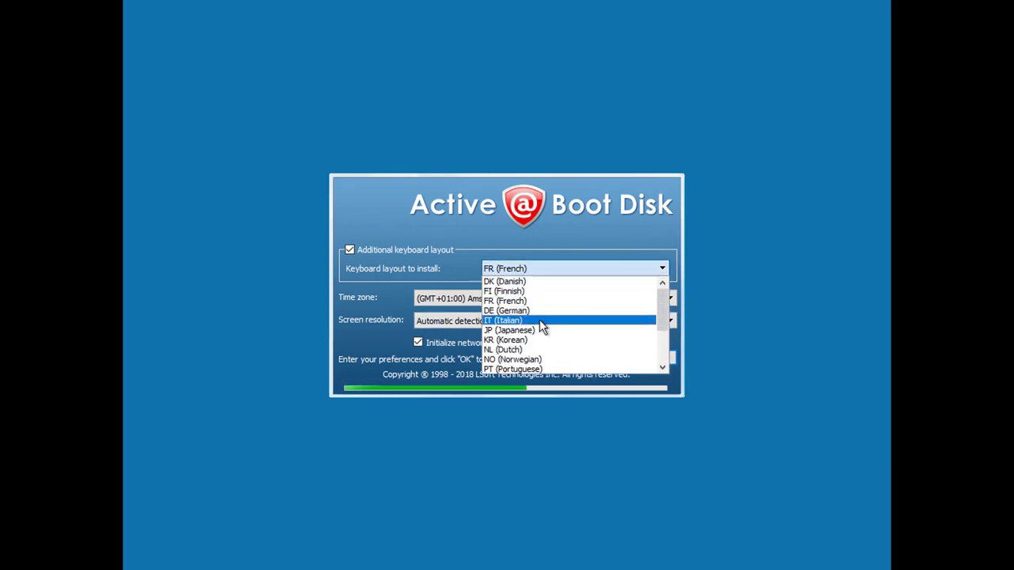
{"action": "scroll", "coordinate": [542, 328], "scroll_direction": "down", "scroll_amount": 3}
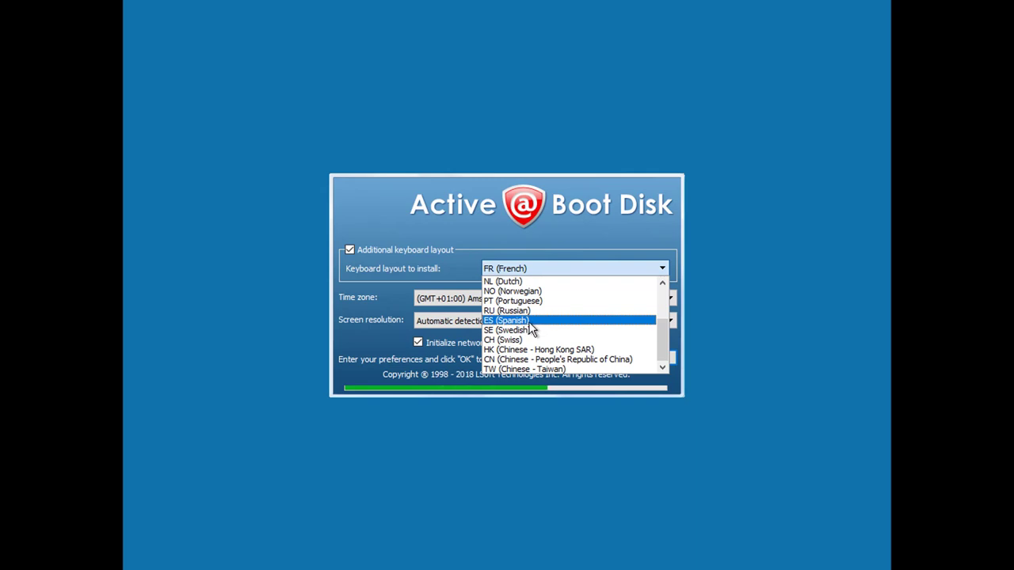
{"action": "scroll", "coordinate": [531, 326], "scroll_direction": "up", "scroll_amount": 3}
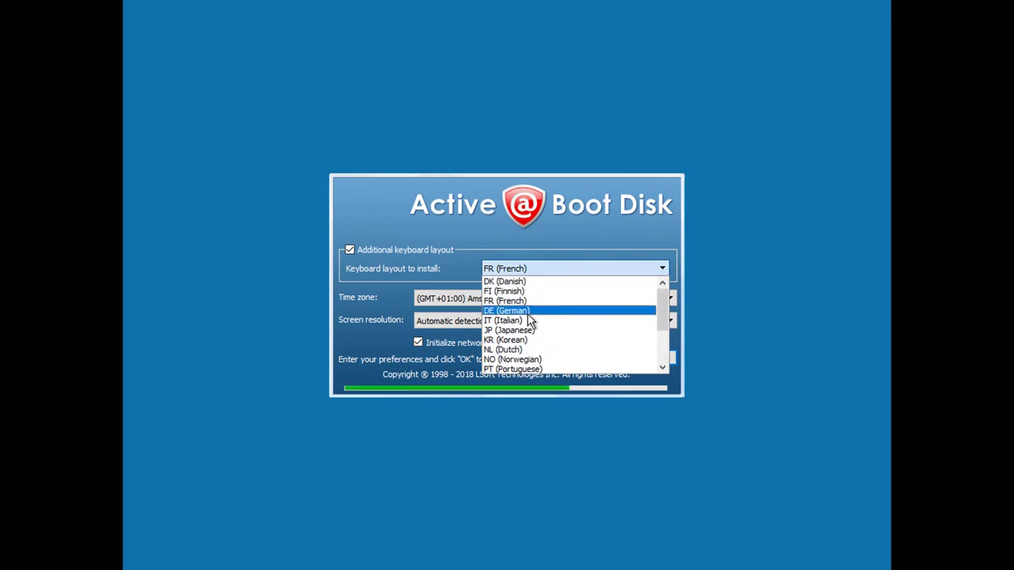
{"action": "left_click", "coordinate": [528, 313]}
{"action": "left_click", "coordinate": [640, 357]}
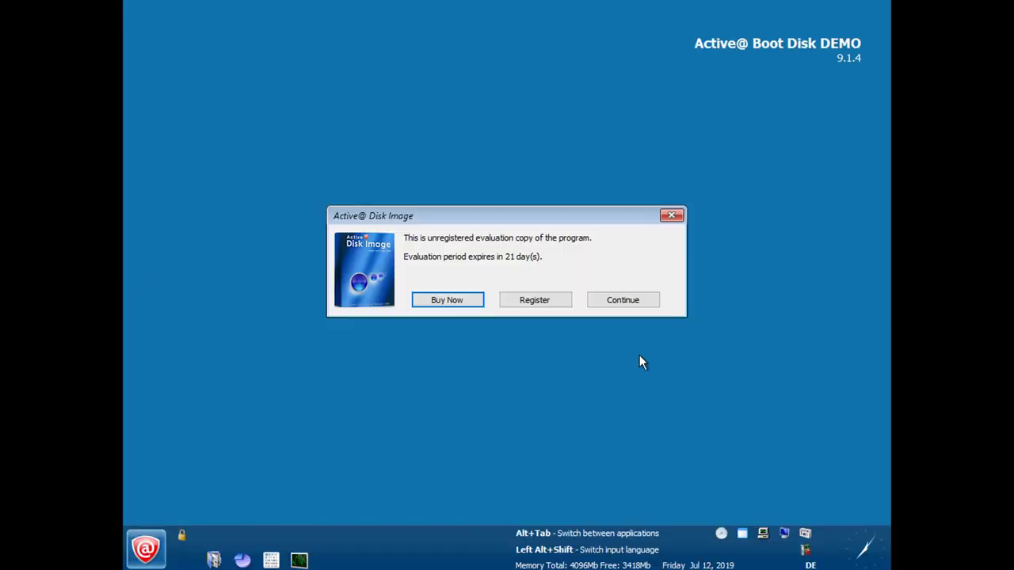
Continue past the evaluation notice and close the Active@ Disk Image window.
{"action": "left_click", "coordinate": [603, 301]}
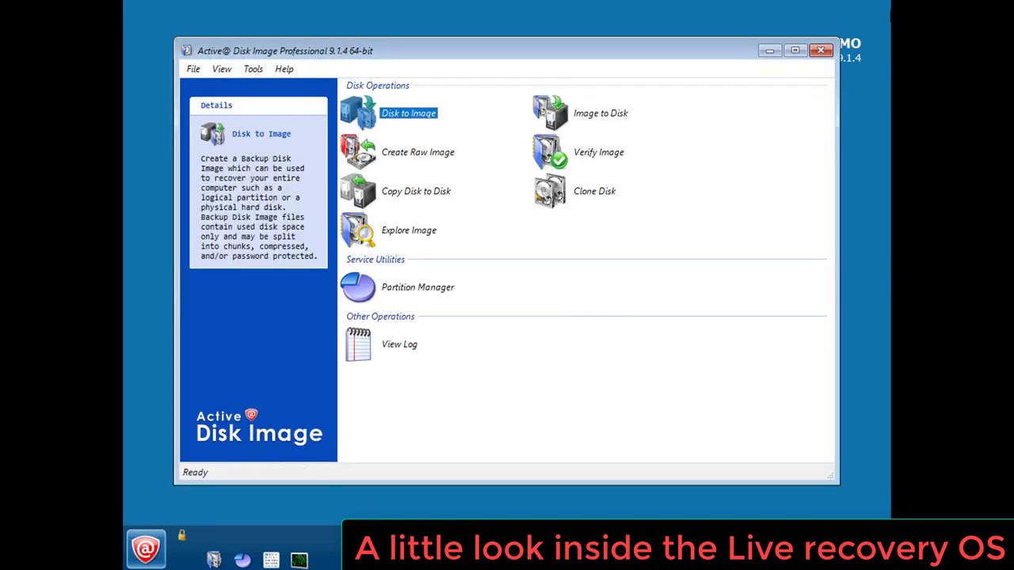
{"action": "left_click", "coordinate": [819, 48]}
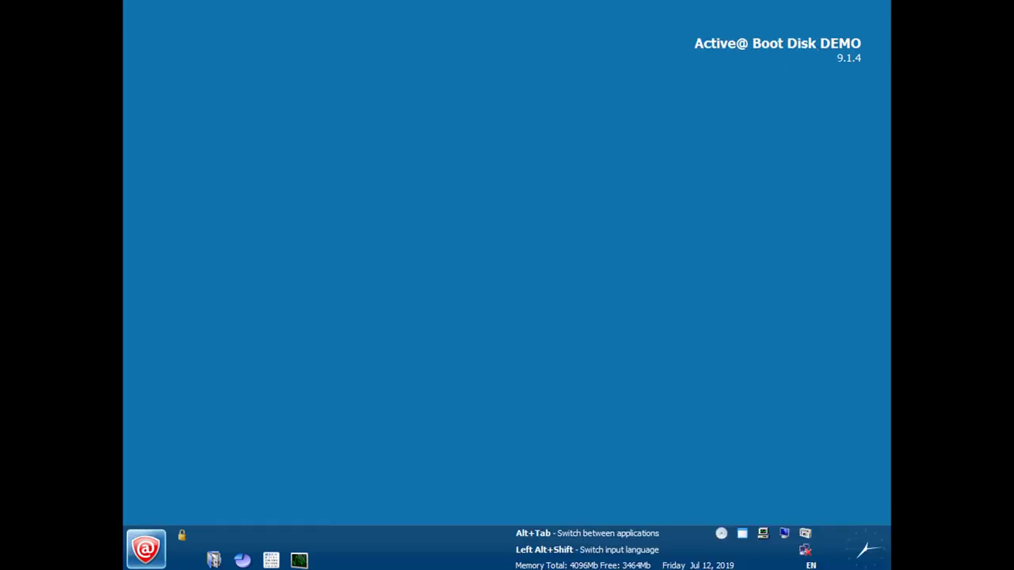
Look through the boot disk's available programs and system tools and open Boot Disk Explorer.
{"action": "left_click", "coordinate": [153, 552]}
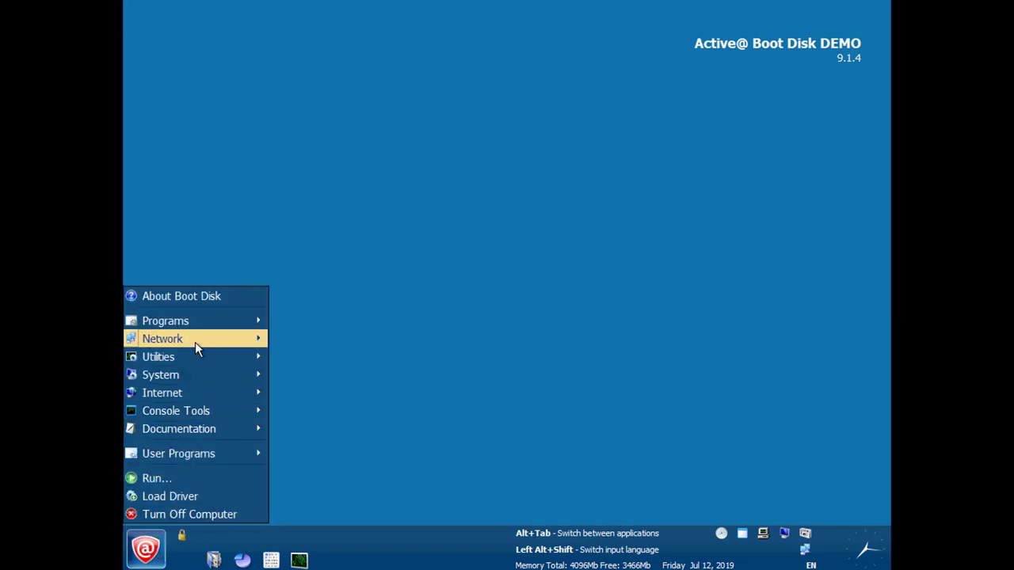
{"action": "mouse_move", "coordinate": [200, 332]}
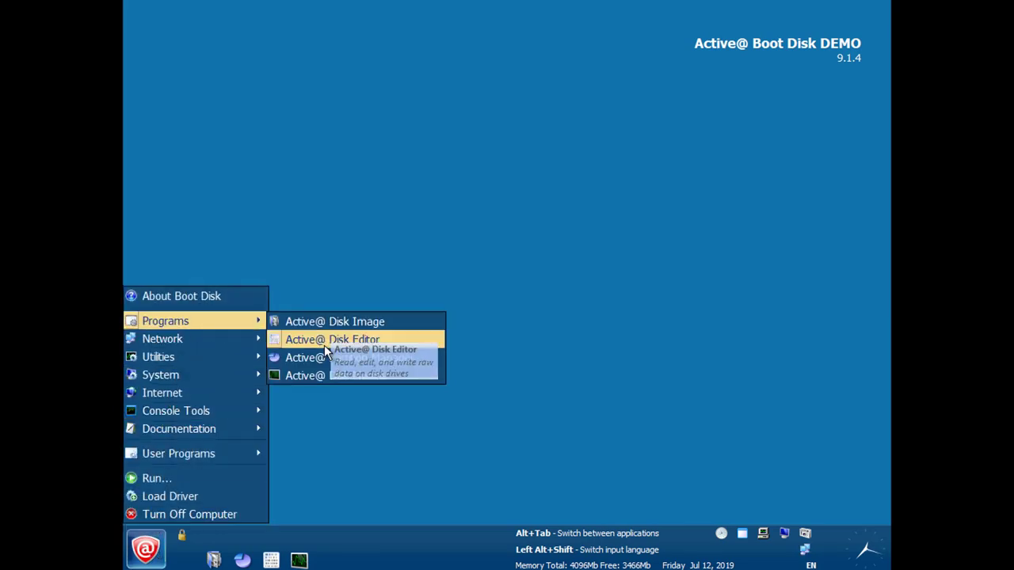
{"action": "mouse_move", "coordinate": [243, 343]}
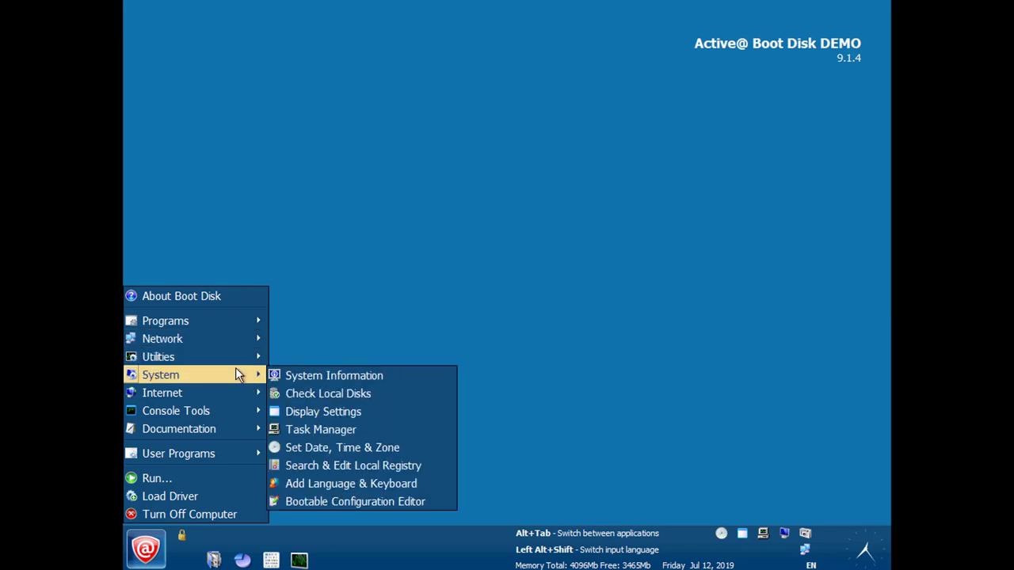
{"action": "left_click", "coordinate": [279, 360]}
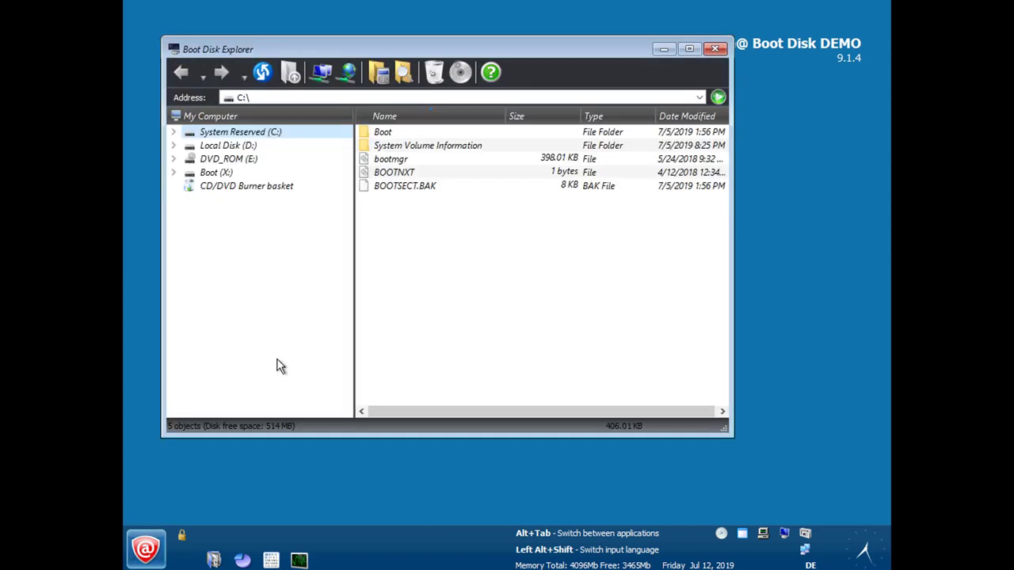
Browse the contents of Local Disk (D:) and close Boot Disk Explorer.
{"action": "left_click", "coordinate": [231, 151]}
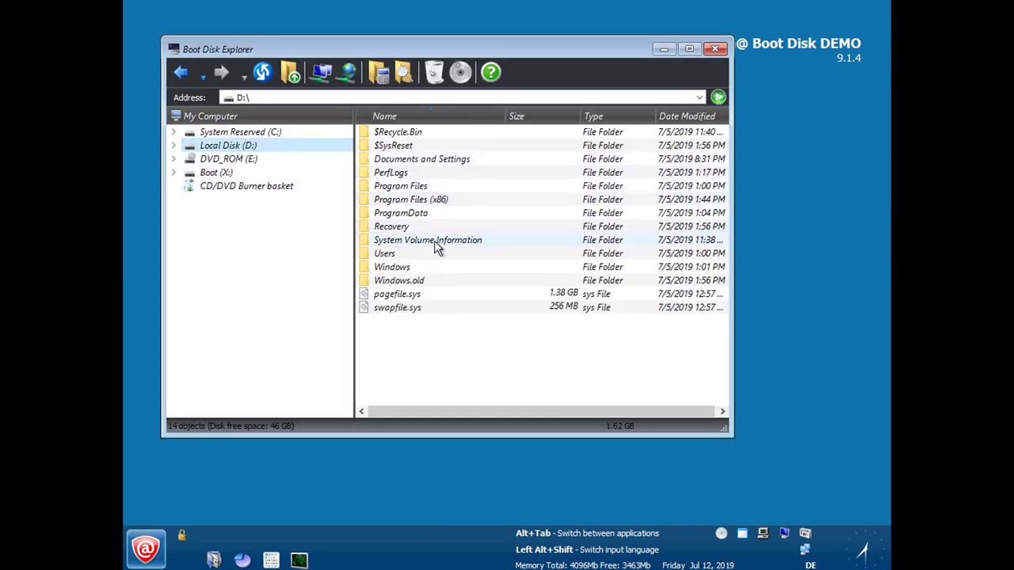
{"action": "left_click", "coordinate": [722, 53]}
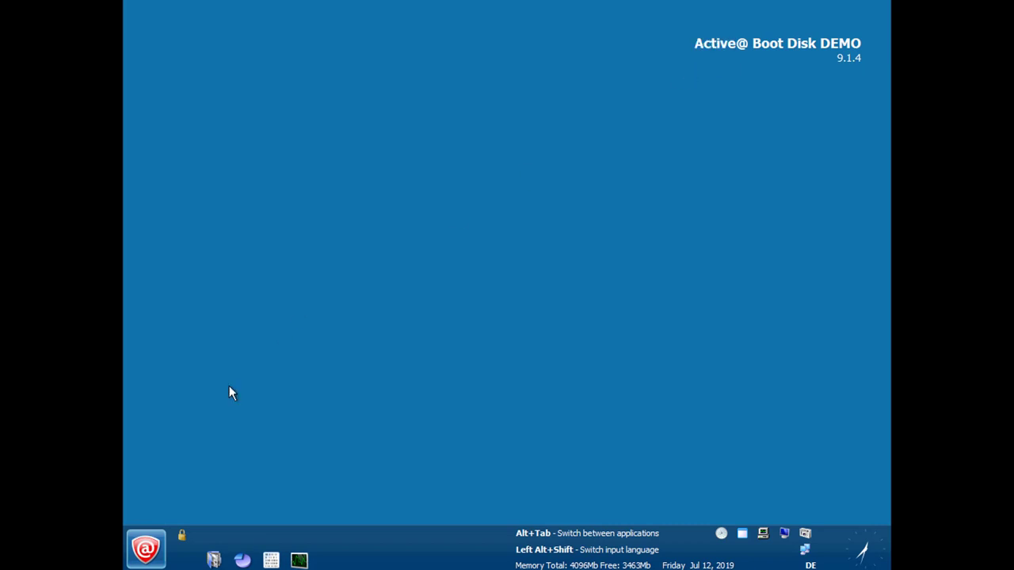
Look through the console and system tools, view the System Information summary, and close it.
{"action": "left_click", "coordinate": [160, 534]}
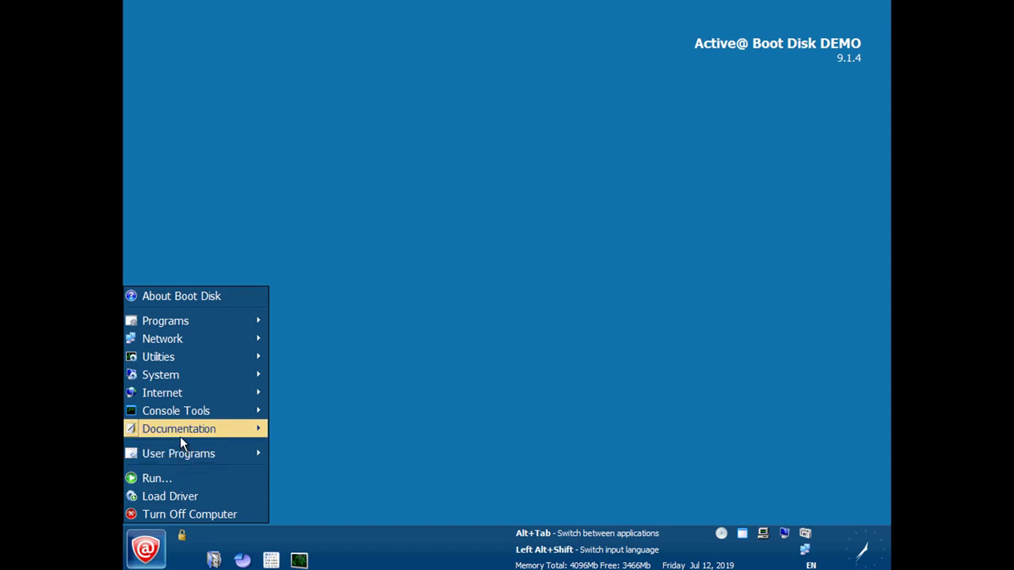
{"action": "mouse_move", "coordinate": [189, 415]}
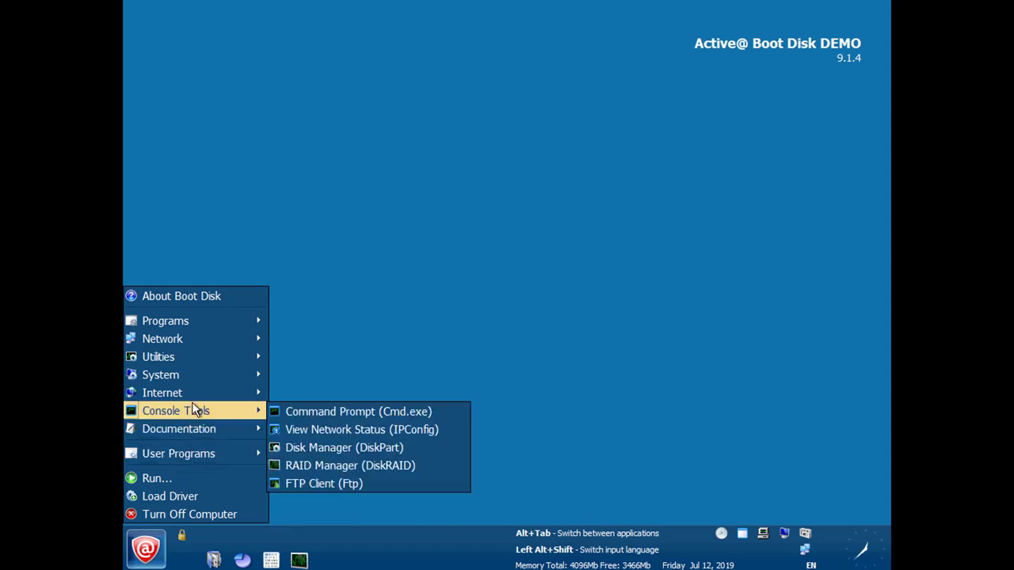
{"action": "mouse_move", "coordinate": [199, 395]}
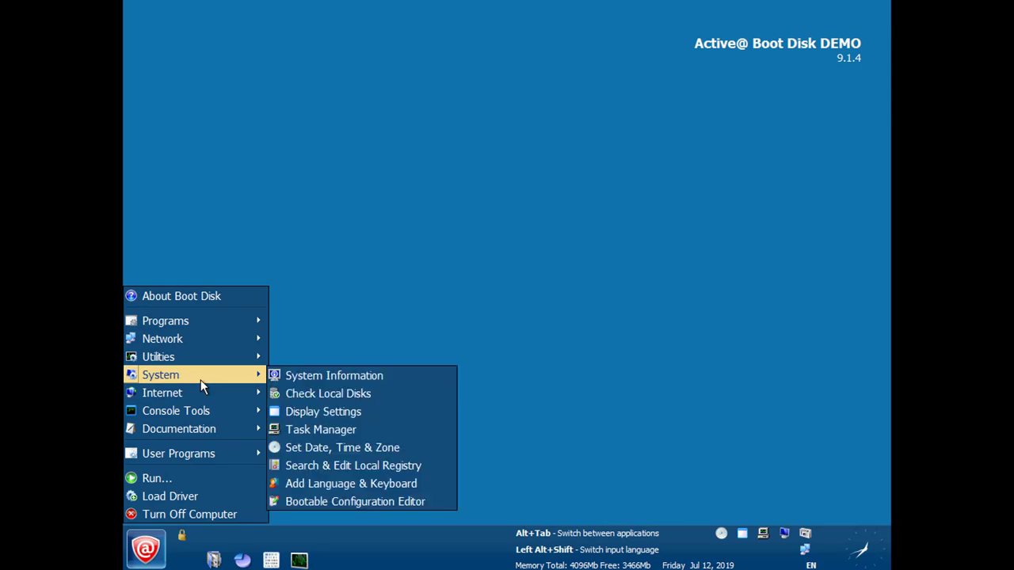
{"action": "left_click", "coordinate": [289, 379]}
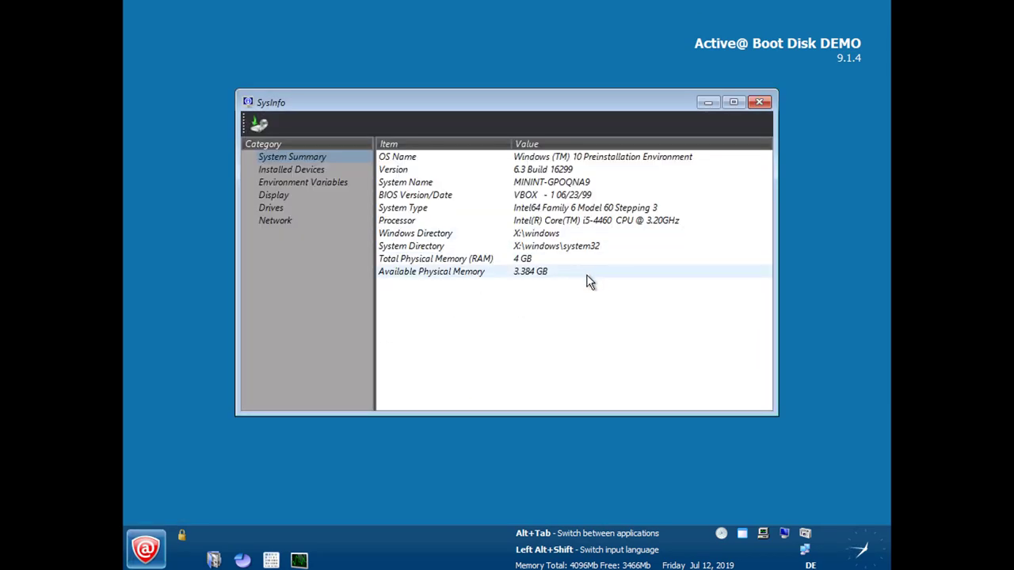
{"action": "left_click", "coordinate": [759, 103]}
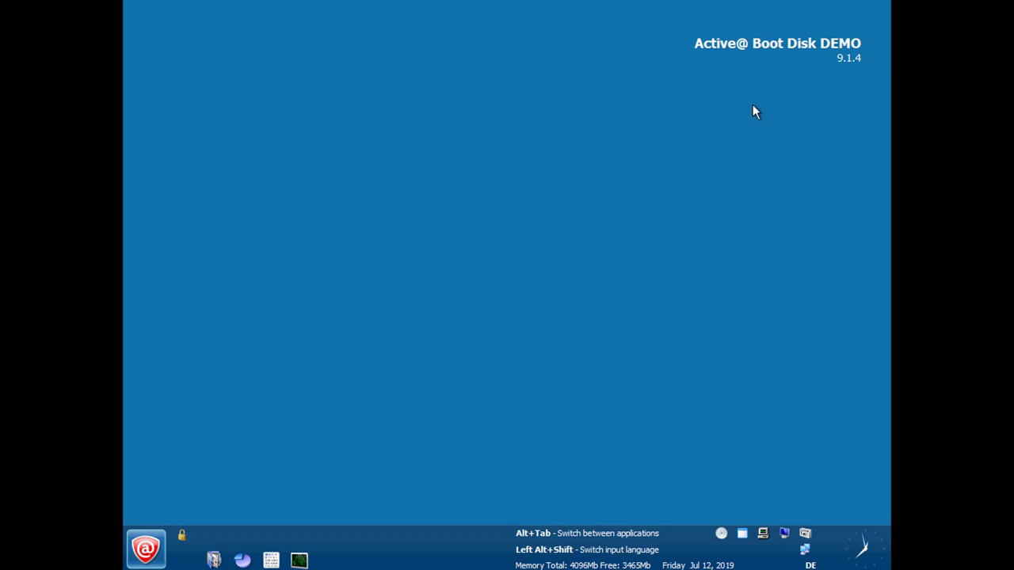
Turn off the computer, skipping saving the customized Boot Disk settings to USB.
{"action": "left_click", "coordinate": [145, 549]}
{"action": "left_click", "coordinate": [204, 513]}
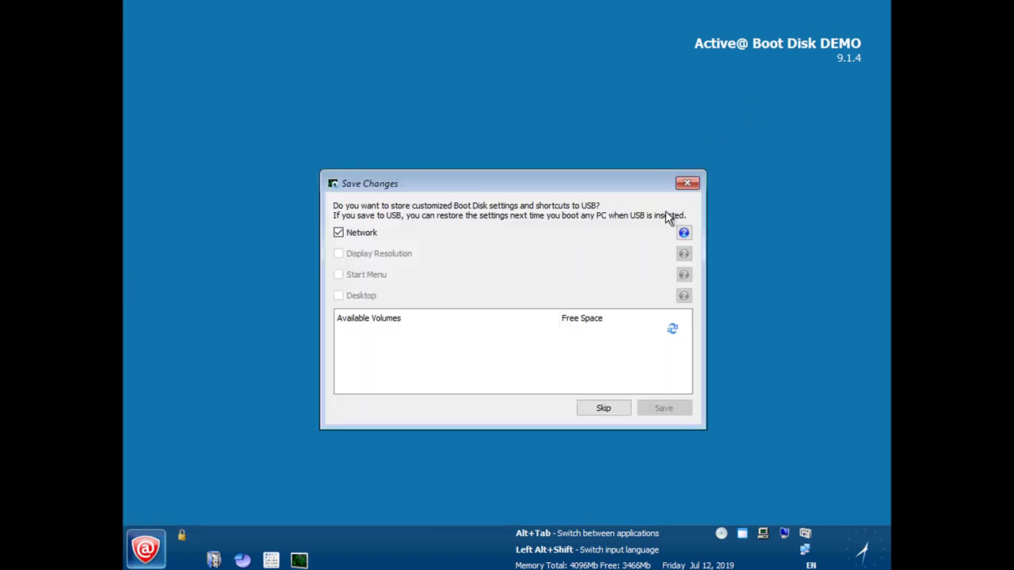
{"action": "left_click", "coordinate": [605, 408]}
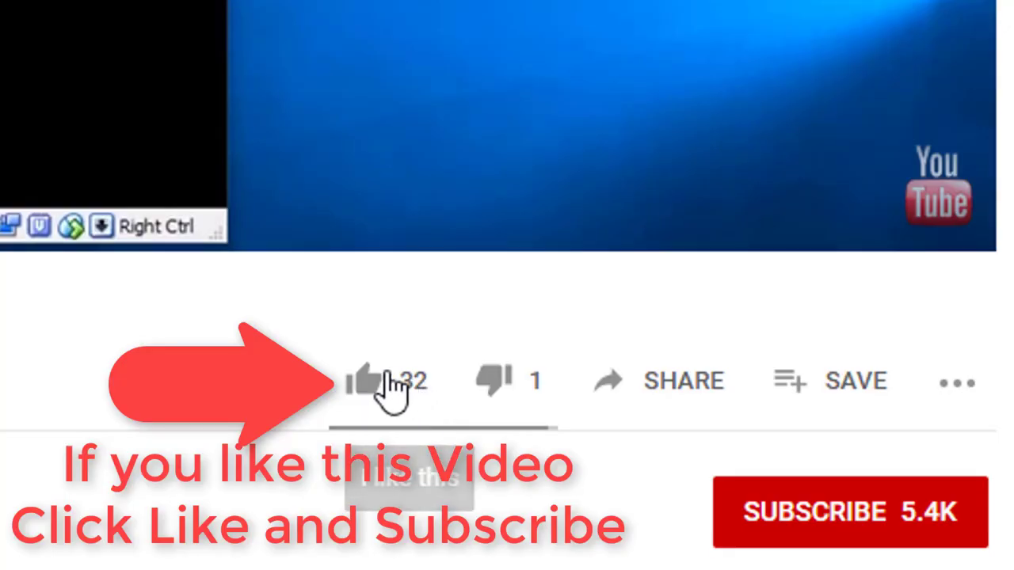
{"action": "left_click", "coordinate": [387, 385]}
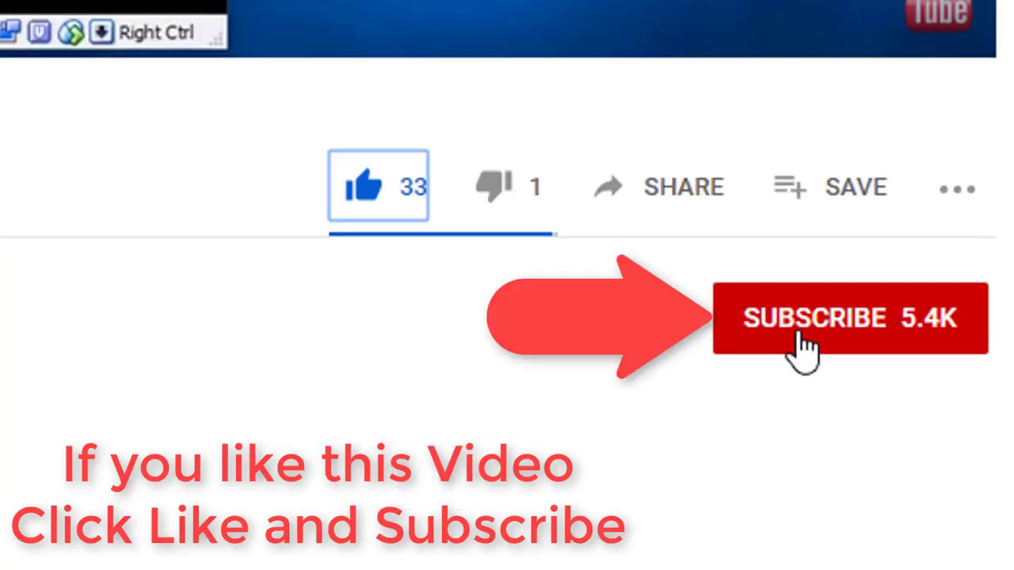
{"action": "left_click", "coordinate": [803, 305]}
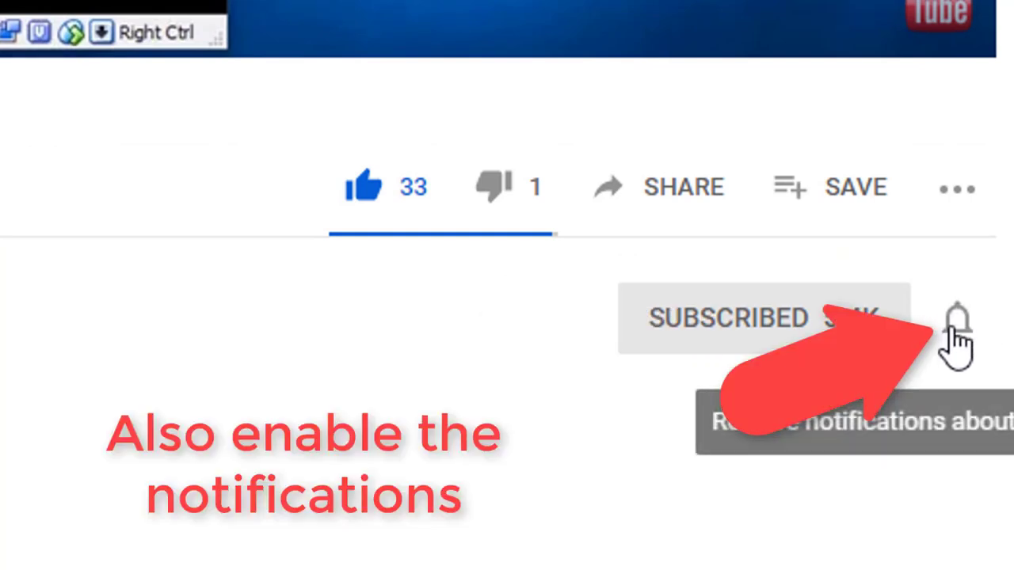
{"action": "left_click", "coordinate": [961, 325]}
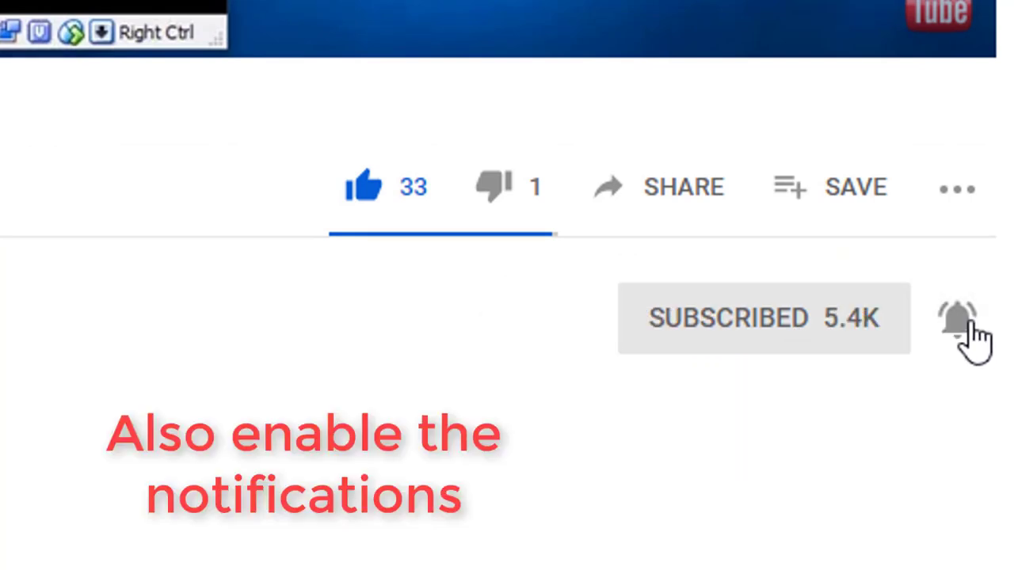